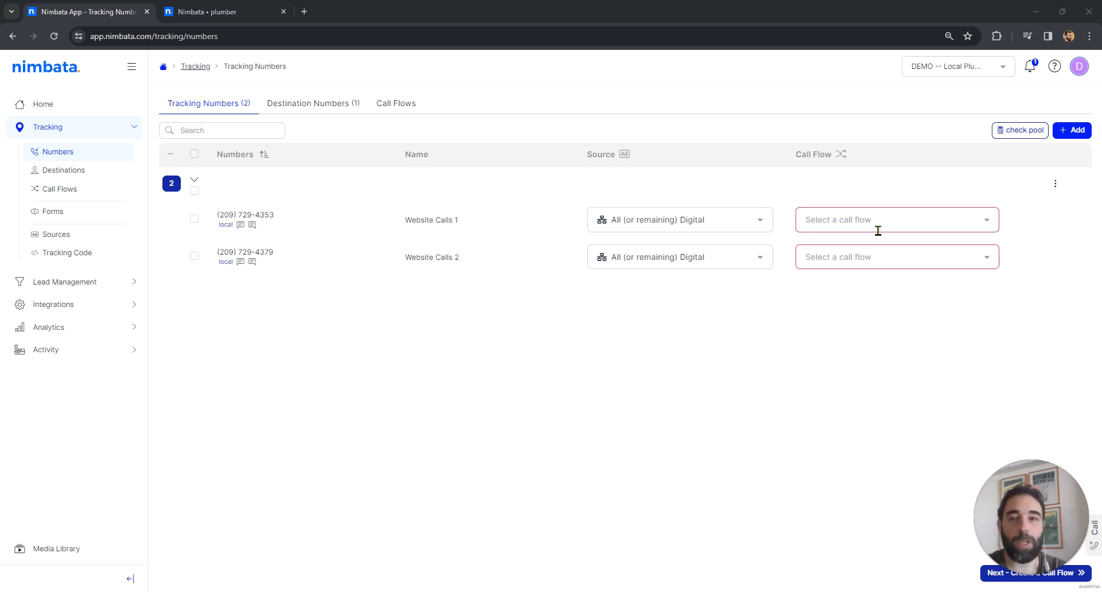
- Create a new call flow for the Website Calls 1 tracking number
left_click(989, 222)
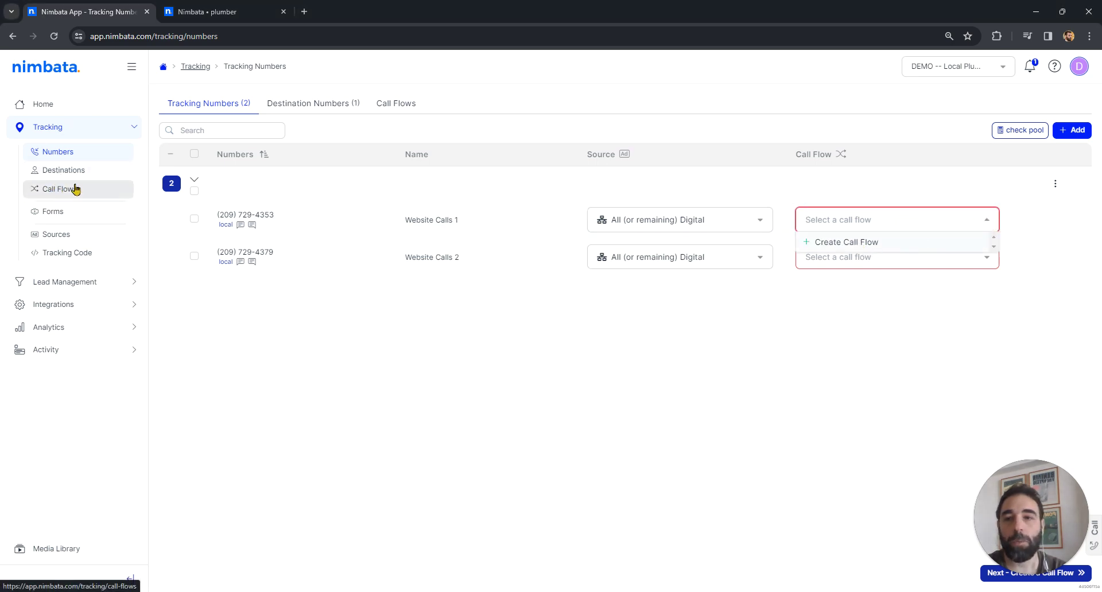
left_click(859, 243)
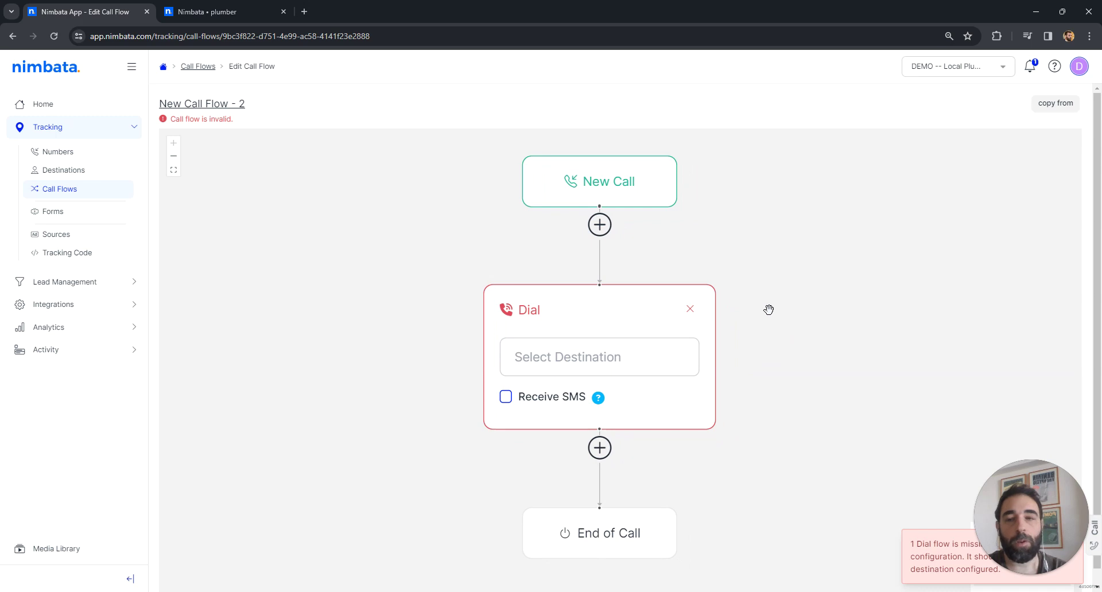
scroll(768, 309, "down", 5)
scroll(789, 334, "up", 4)
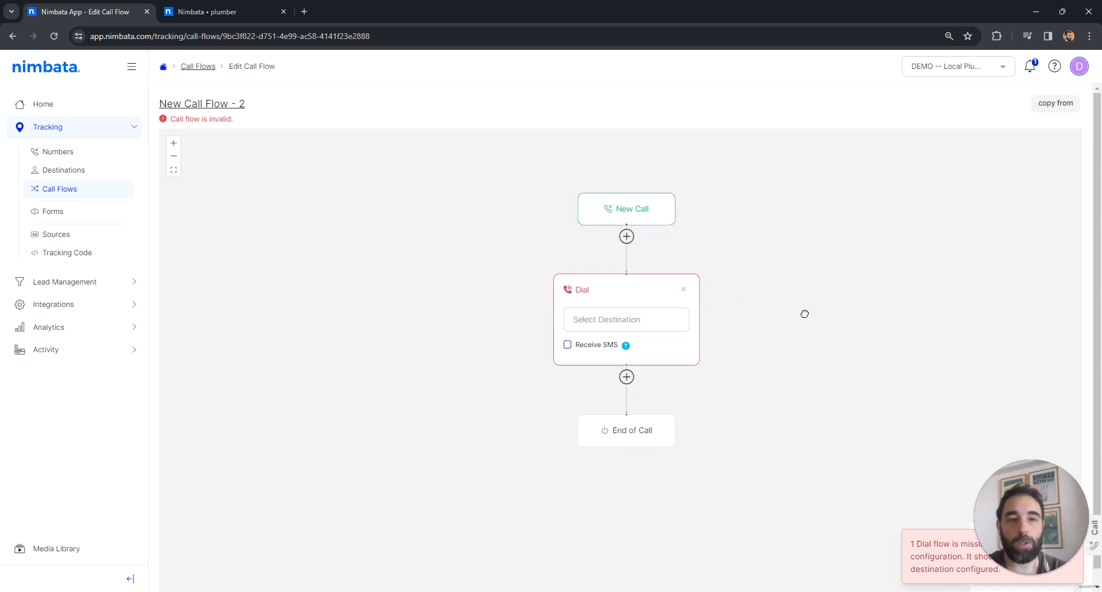
- Examine the call-flow actions offered before and after the Dial block
left_click(596, 230)
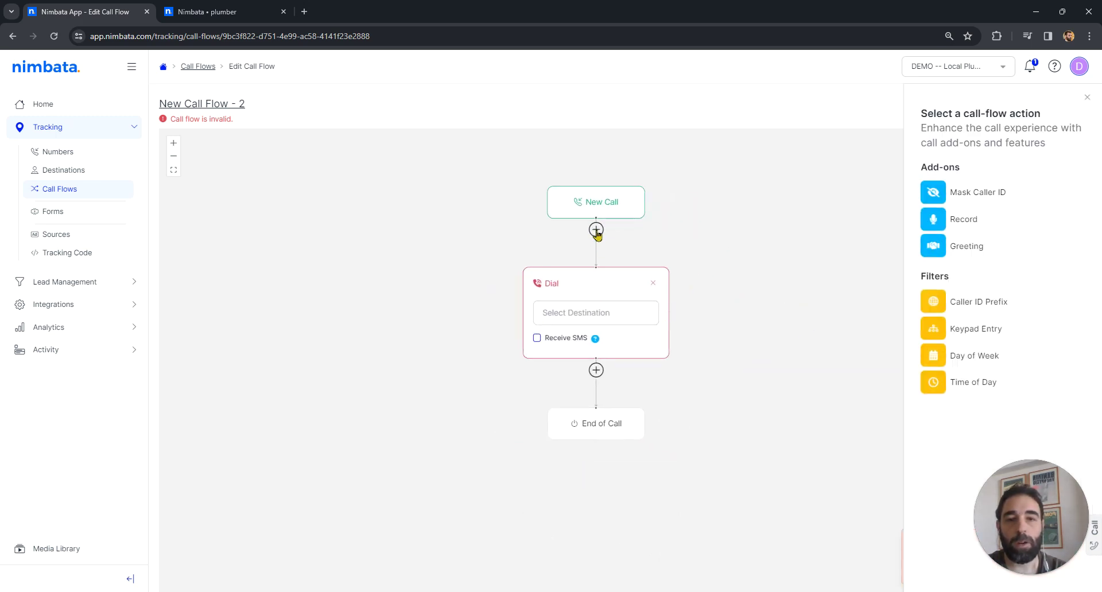
left_click(597, 370)
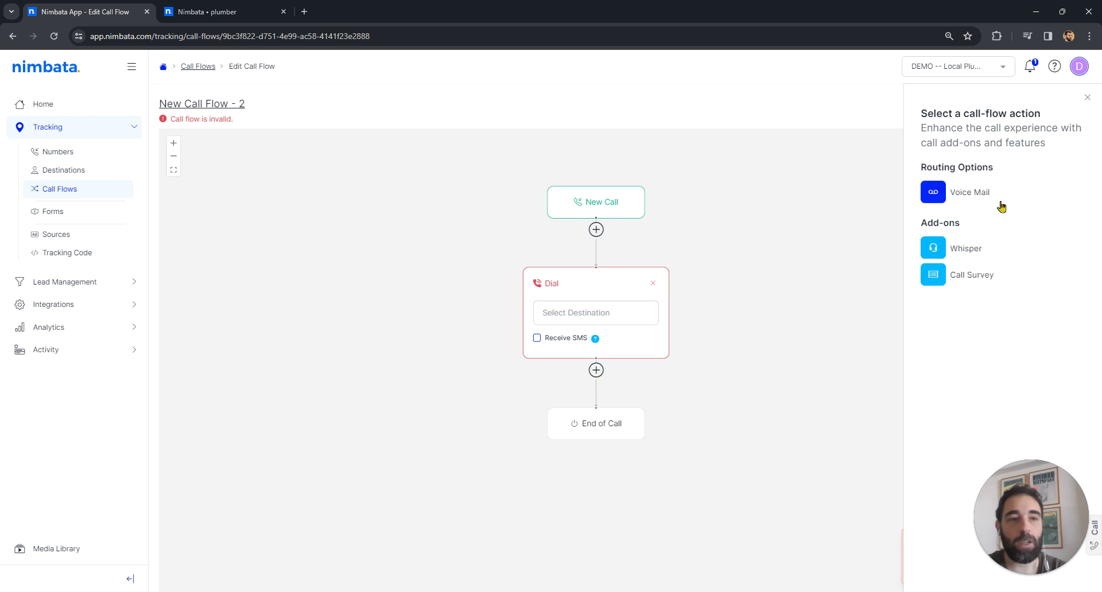
left_click(1087, 97)
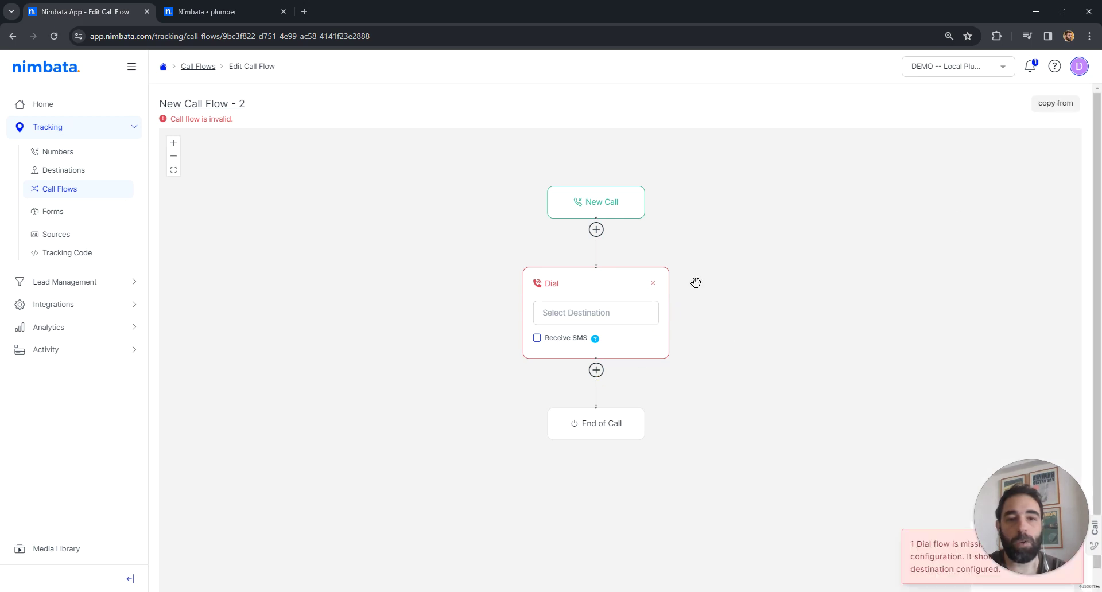
- Set the Dial destination to Cell Phone and rename the call flow "My clients call flow"
mouse_move(622, 277)
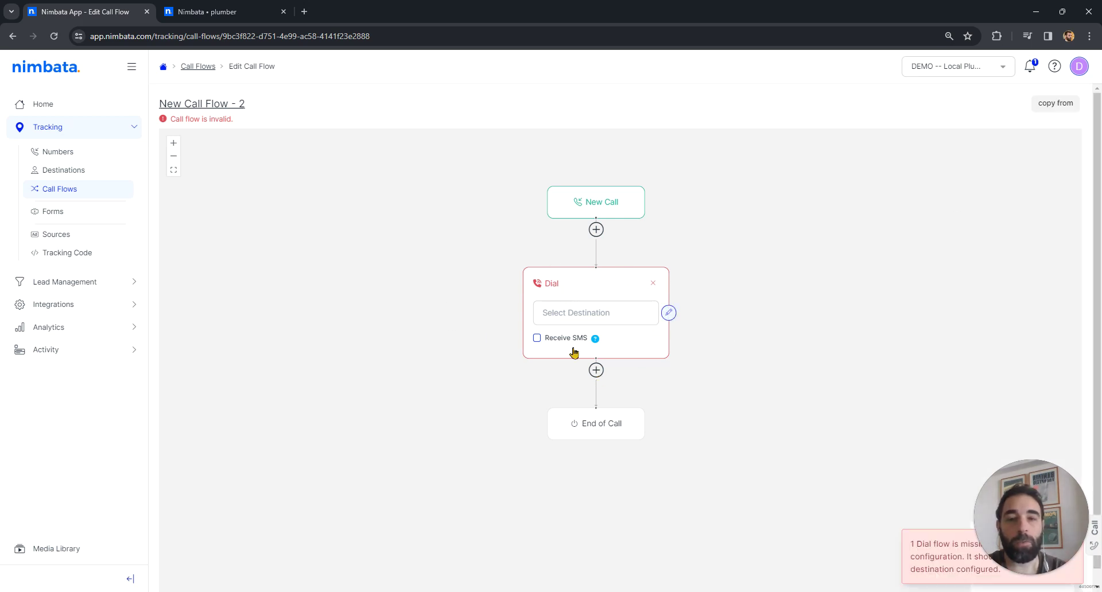
left_click(612, 307)
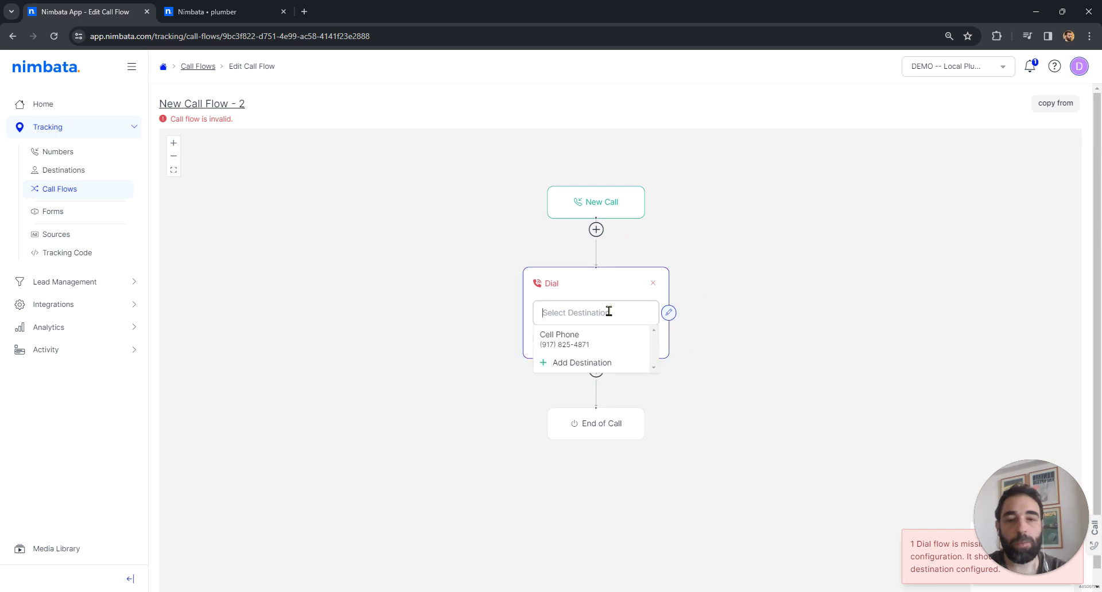
left_click(581, 343)
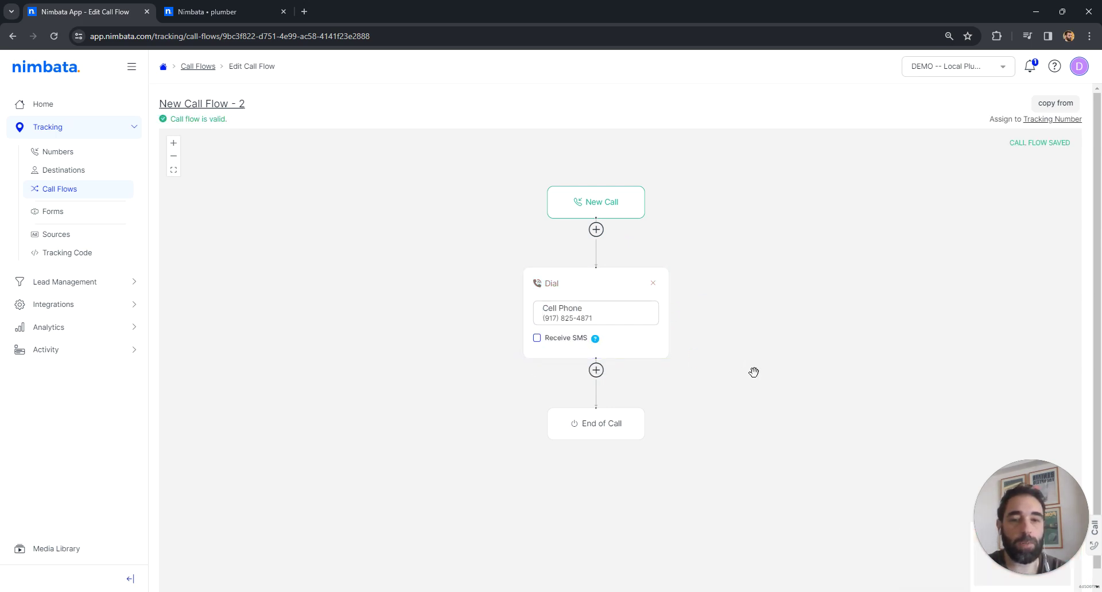
left_click(214, 107)
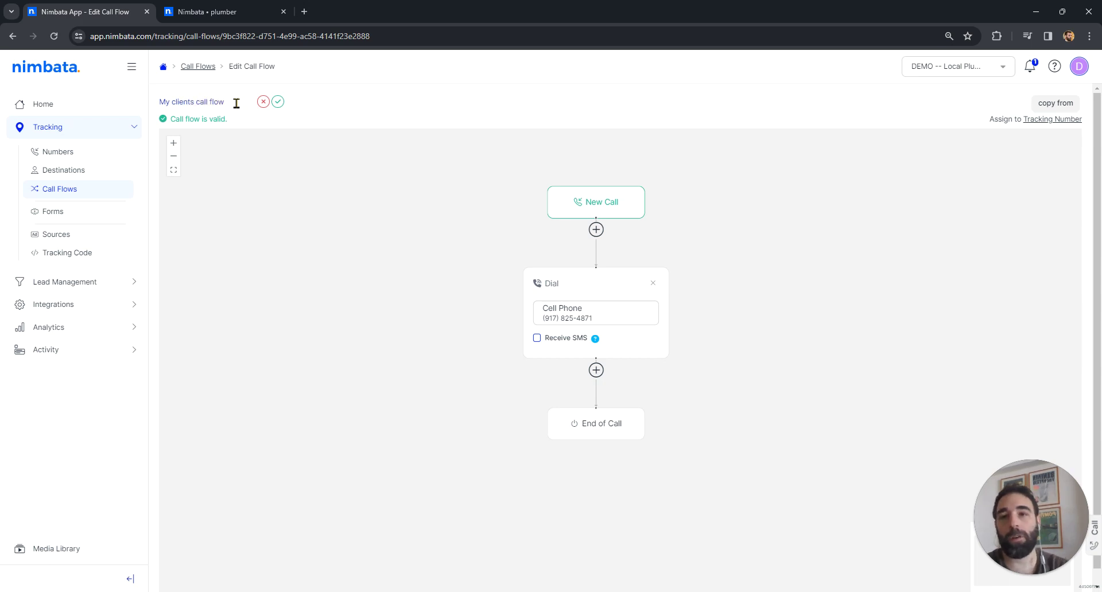
left_click(277, 101)
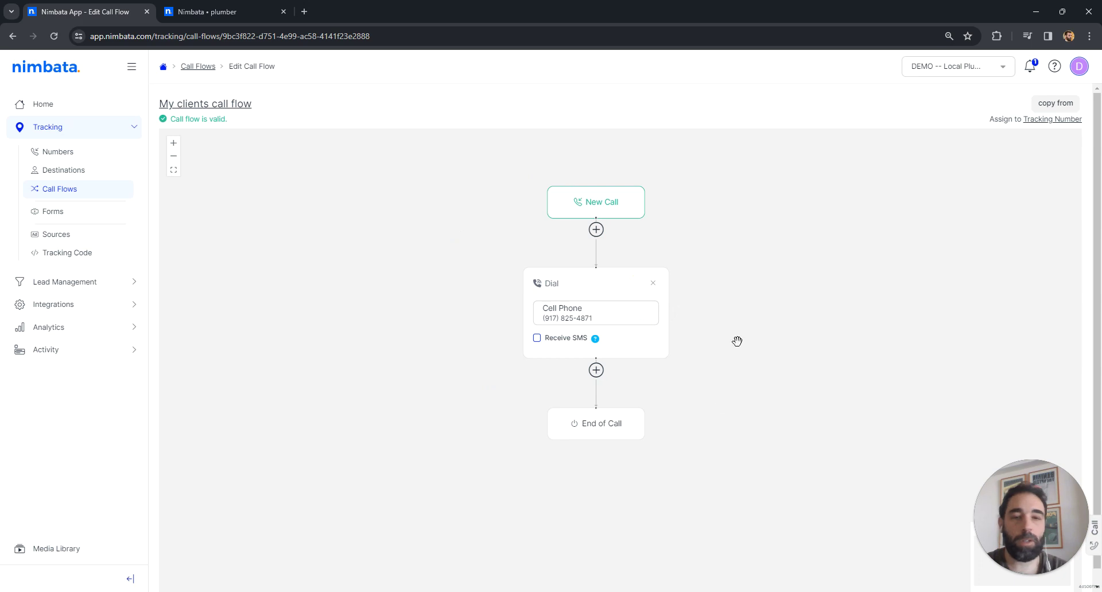
- Assign "My clients call flow" to the Website Calls 1 tracking number
left_click(57, 154)
left_click(887, 221)
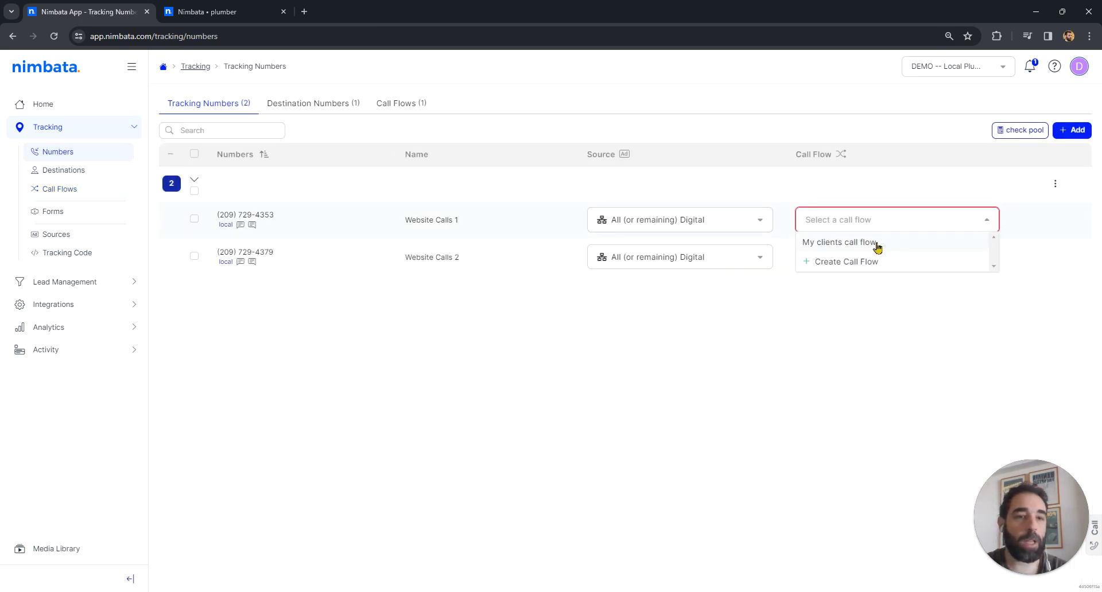
left_click(893, 242)
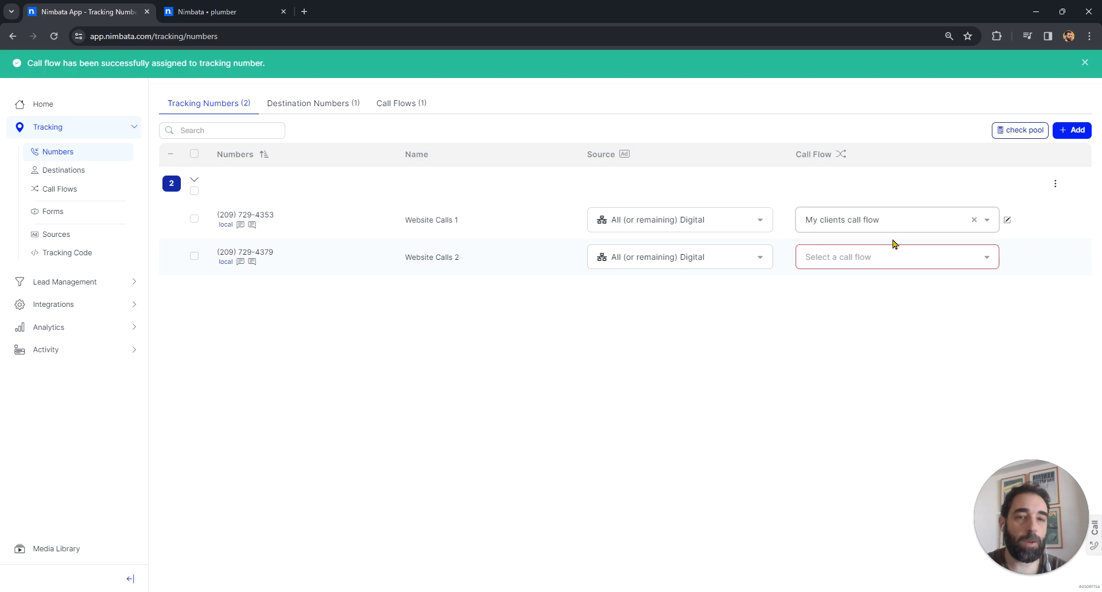
- Create another call flow for the Website Calls 2 tracking number and name it "Advanced Call Flow"
left_click(960, 254)
left_click(849, 301)
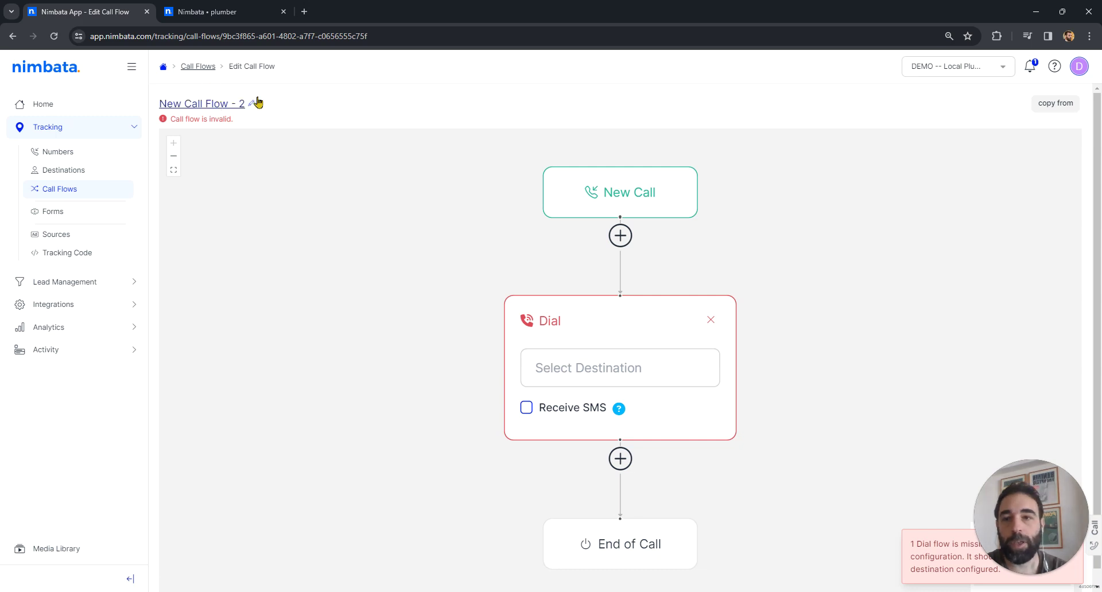
left_click(250, 103)
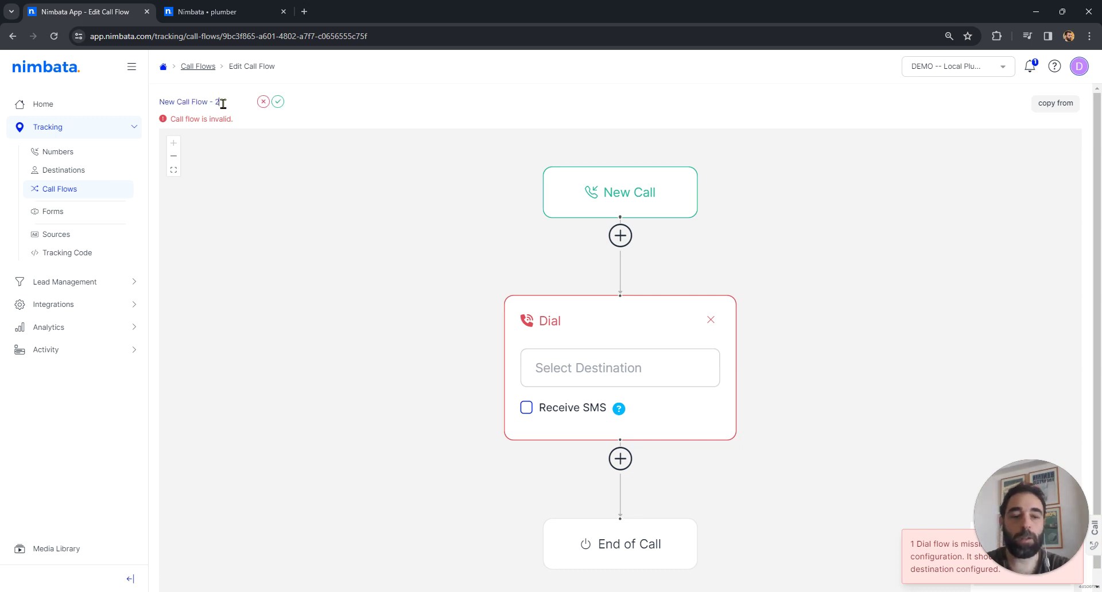
key("BackSpace")
key("BackSpace")
key("BackSpace")
key("BackSpace")
key("BackSpace")
key("BackSpace")
key("BackSpace")
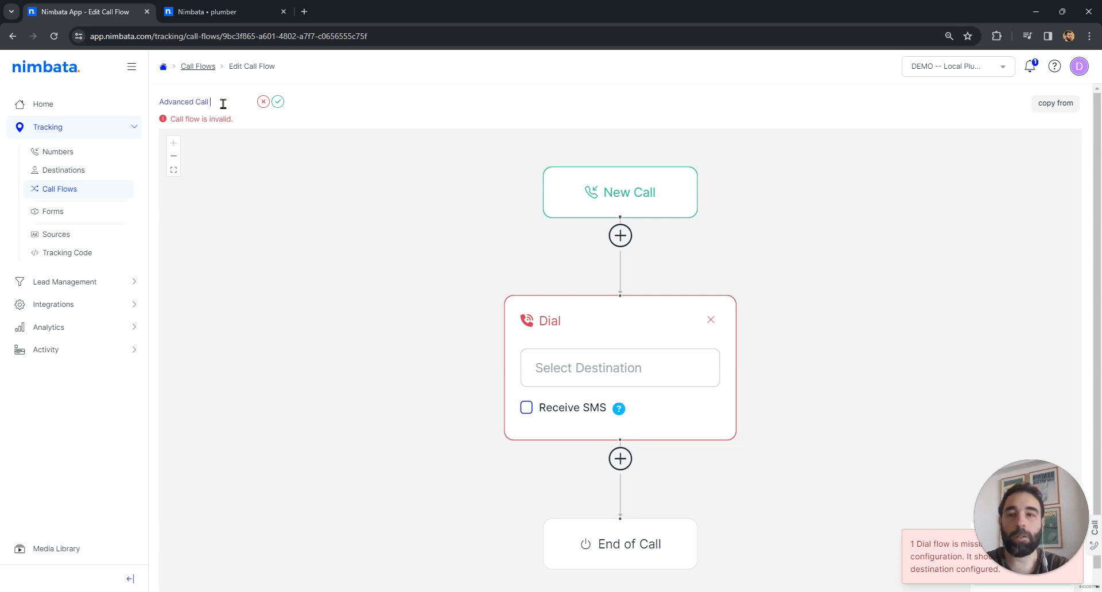
left_click(278, 101)
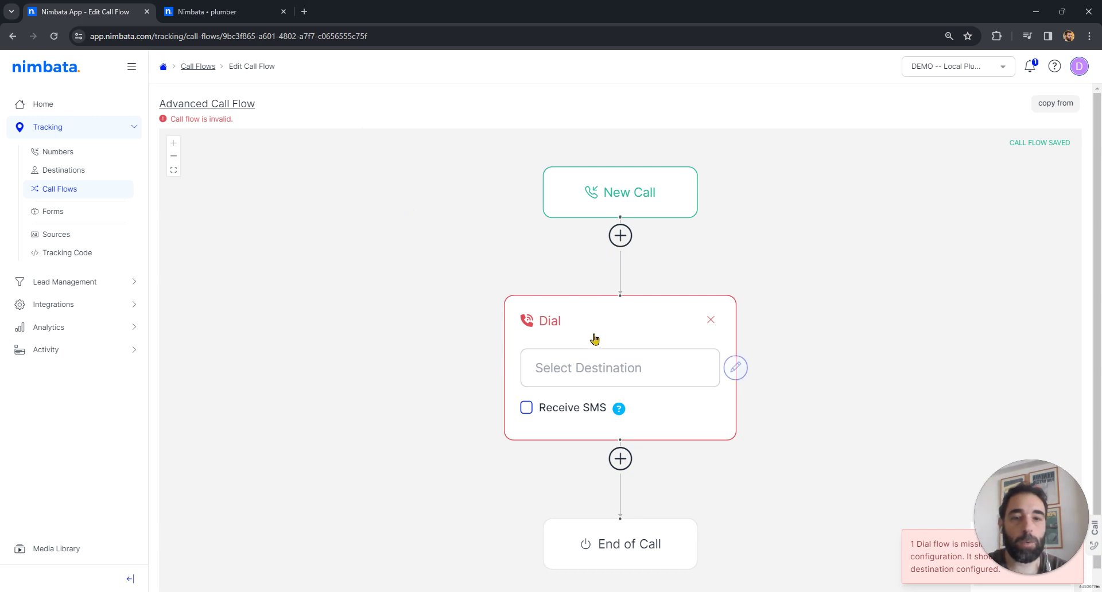
- Set the Dial destination to Cell Phone and insert a Record action before it with conversation transcription enabled
left_click(611, 372)
left_click(576, 418)
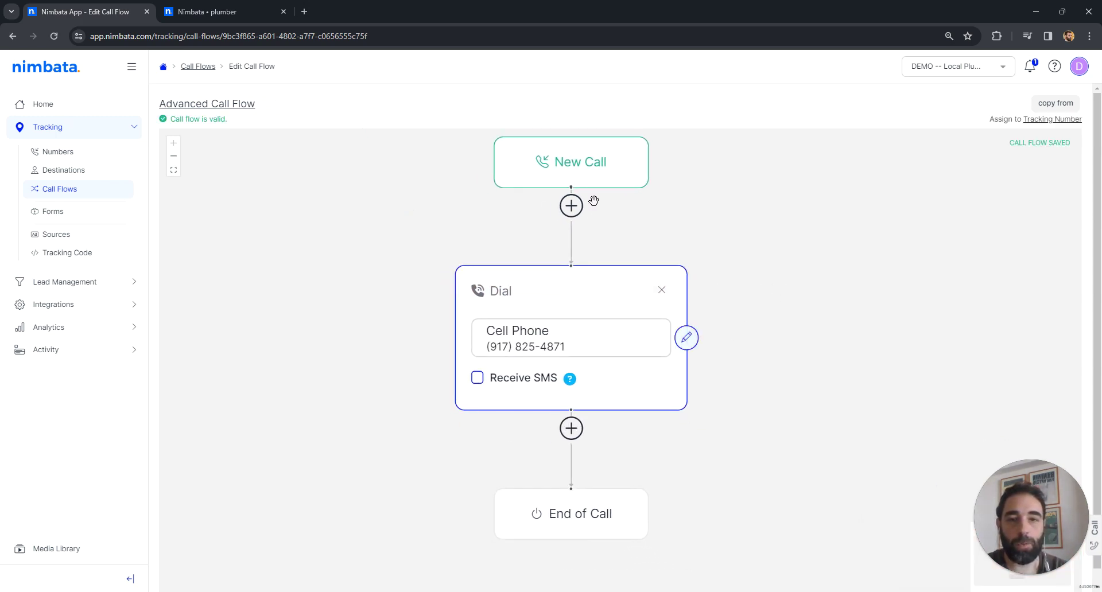
scroll(595, 221, "down", 2)
left_click(578, 211)
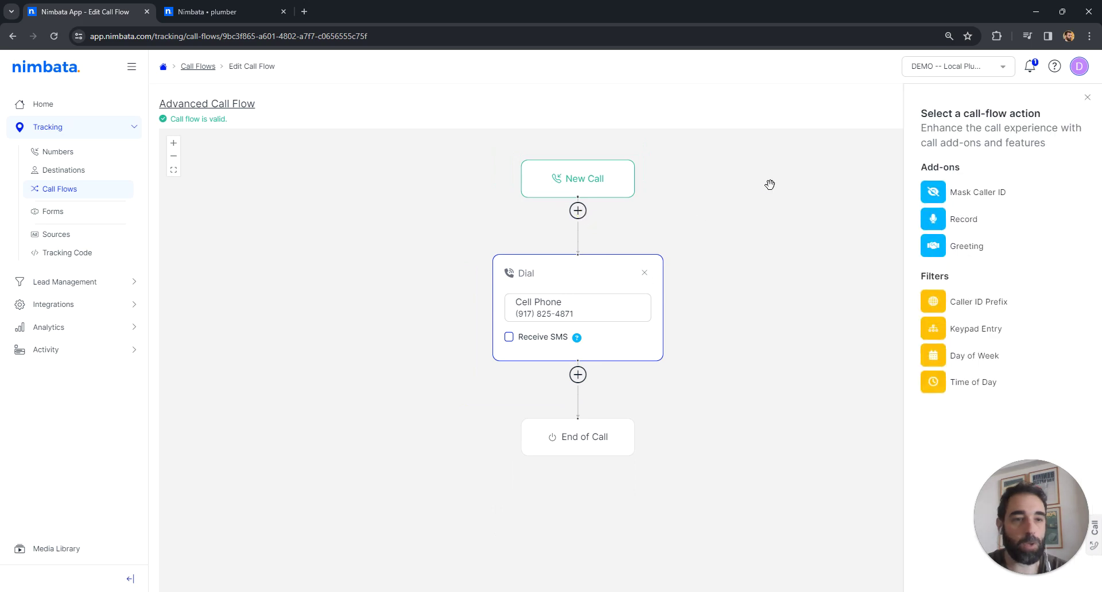
left_click(964, 220)
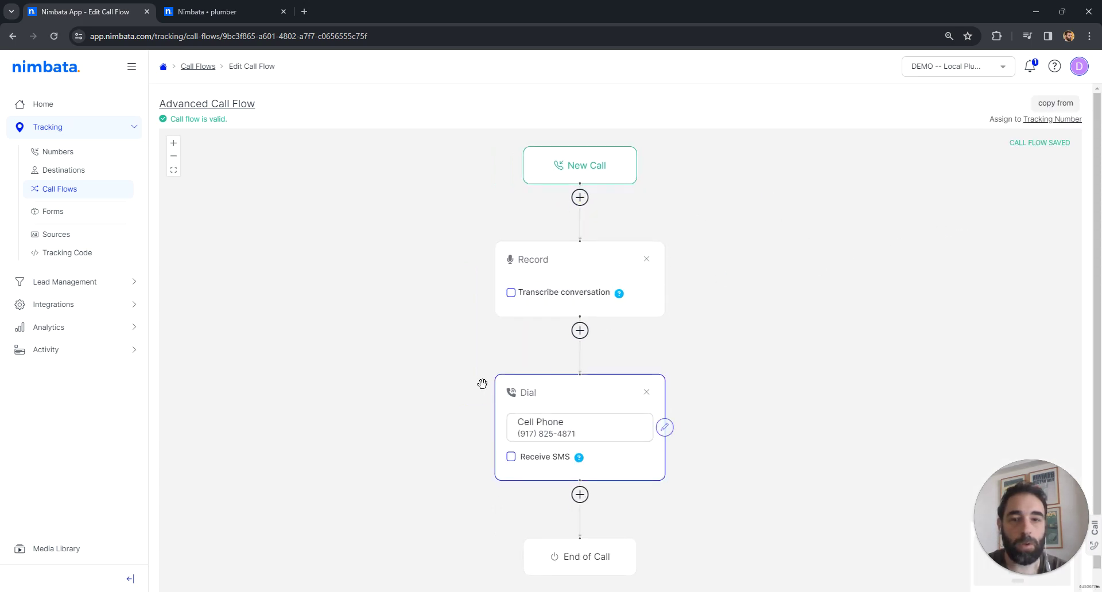
left_click(510, 294)
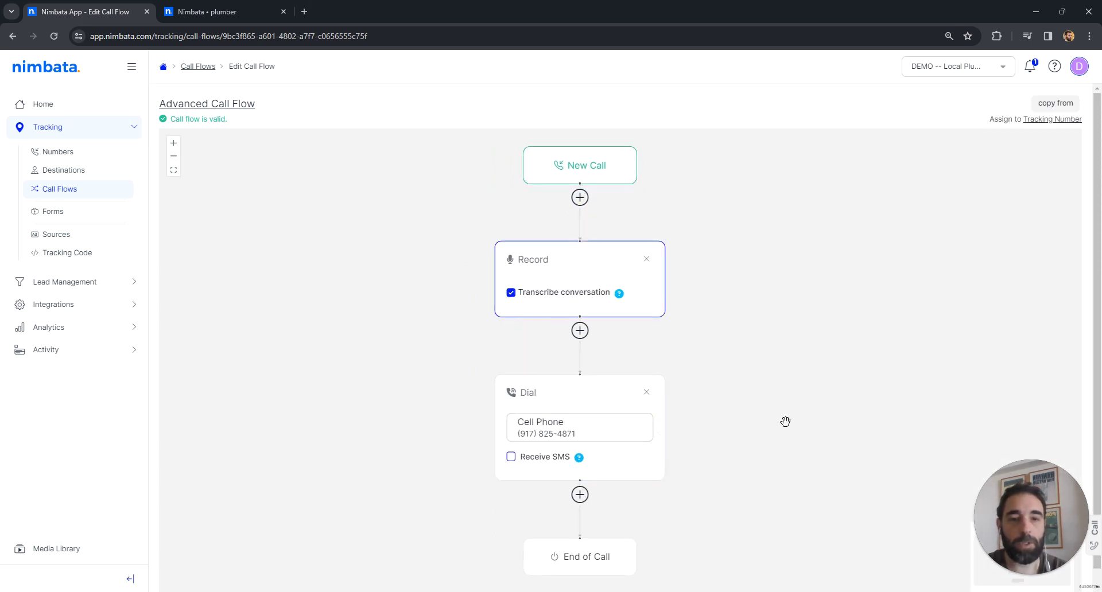
- Insert a Greeting between the Record and Dial blocks and set it to Text to Speech
left_click_drag(785, 421, 760, 342)
left_click(557, 248)
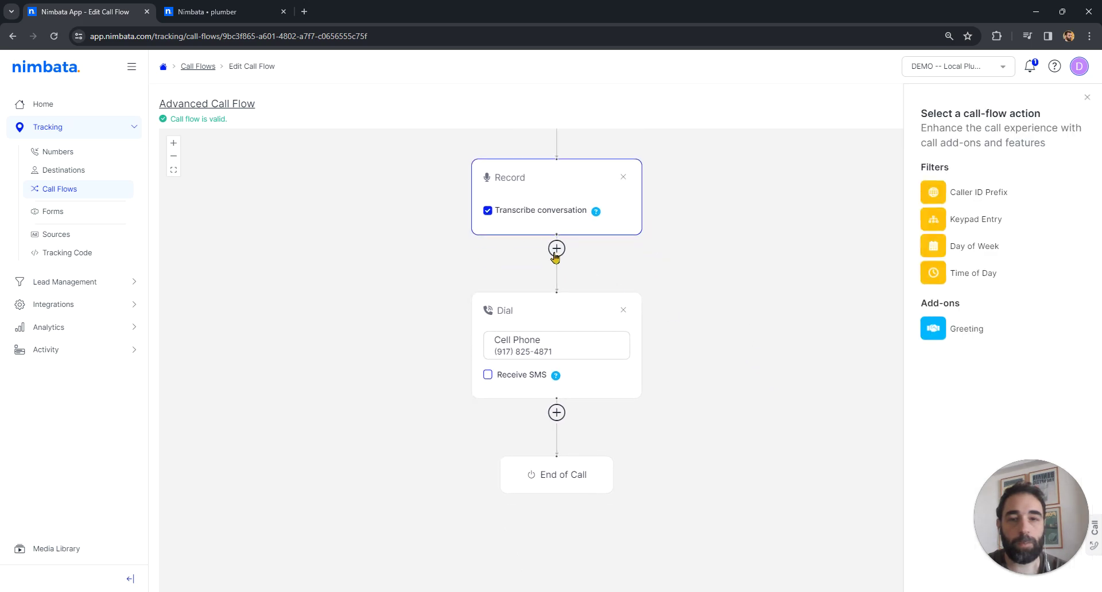
left_click(956, 334)
scroll(738, 324, "down", 4)
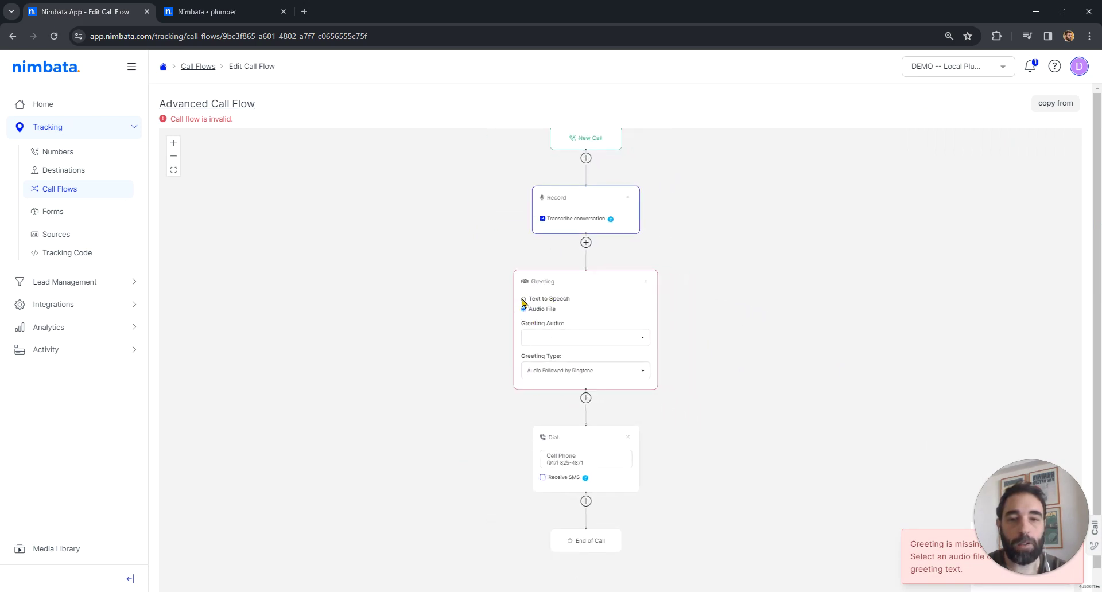
left_click(524, 299)
scroll(524, 299, "up", 4)
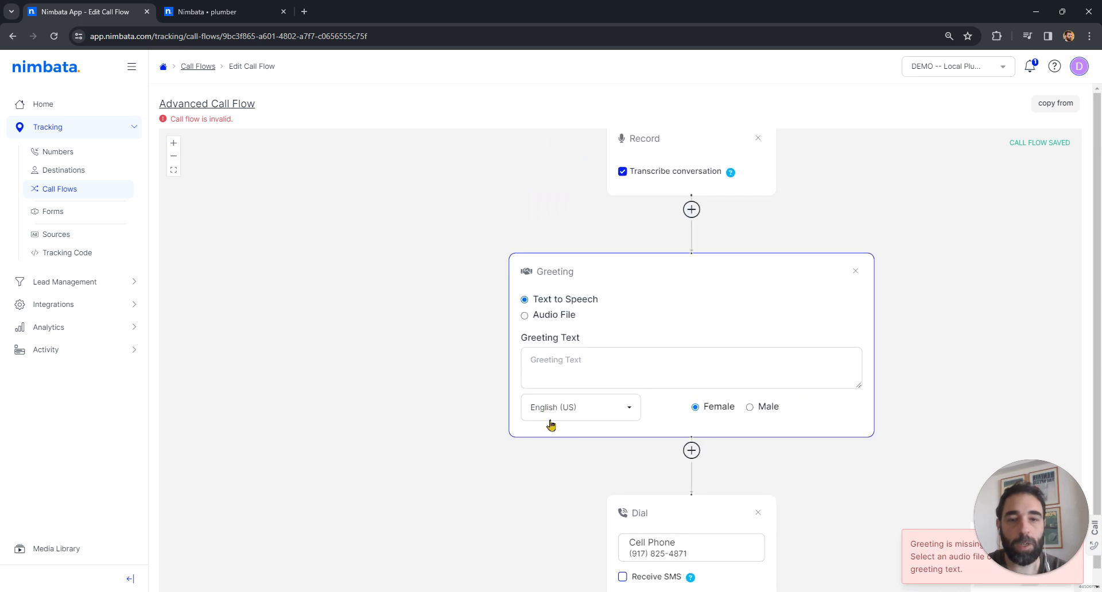
- Enter the English (US) greeting text "Thank you for calling. Be with you in a moment!"
left_click(561, 420)
left_click(579, 241)
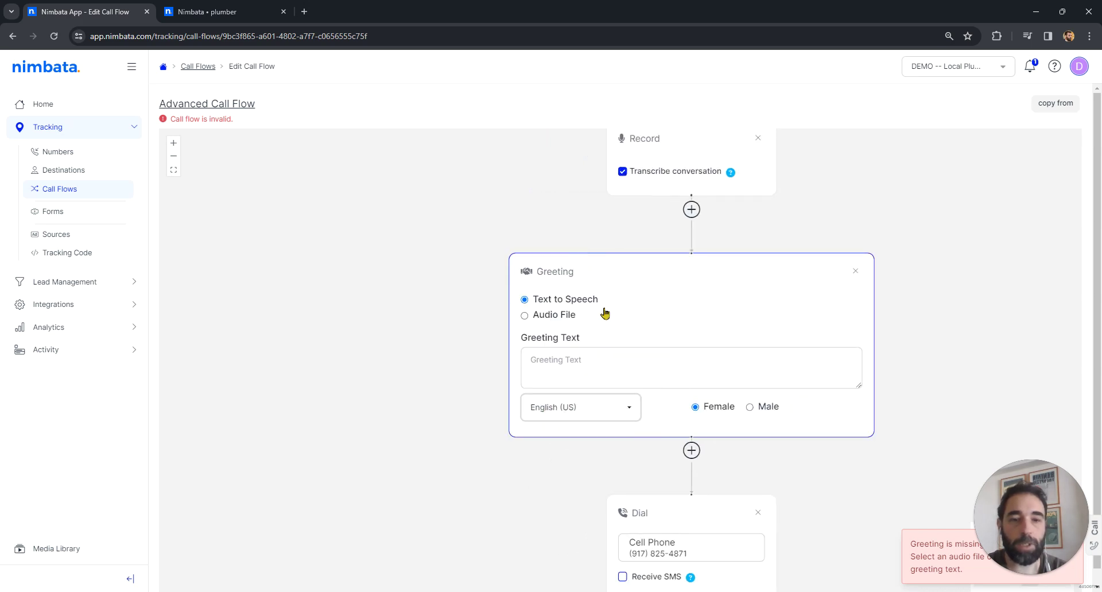
left_click(645, 380)
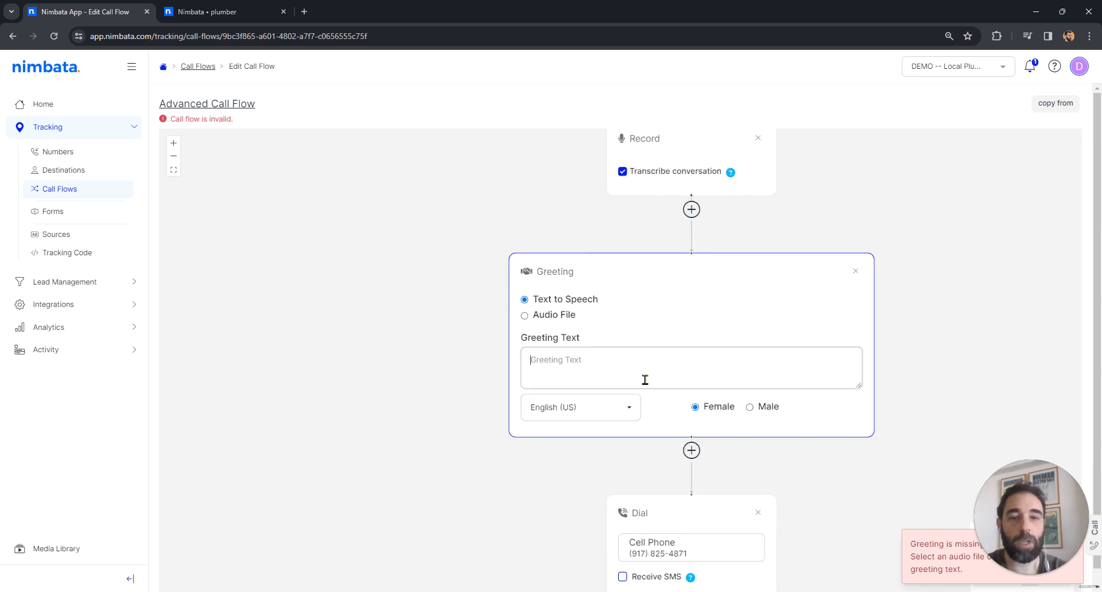
type("Thank you for ca")
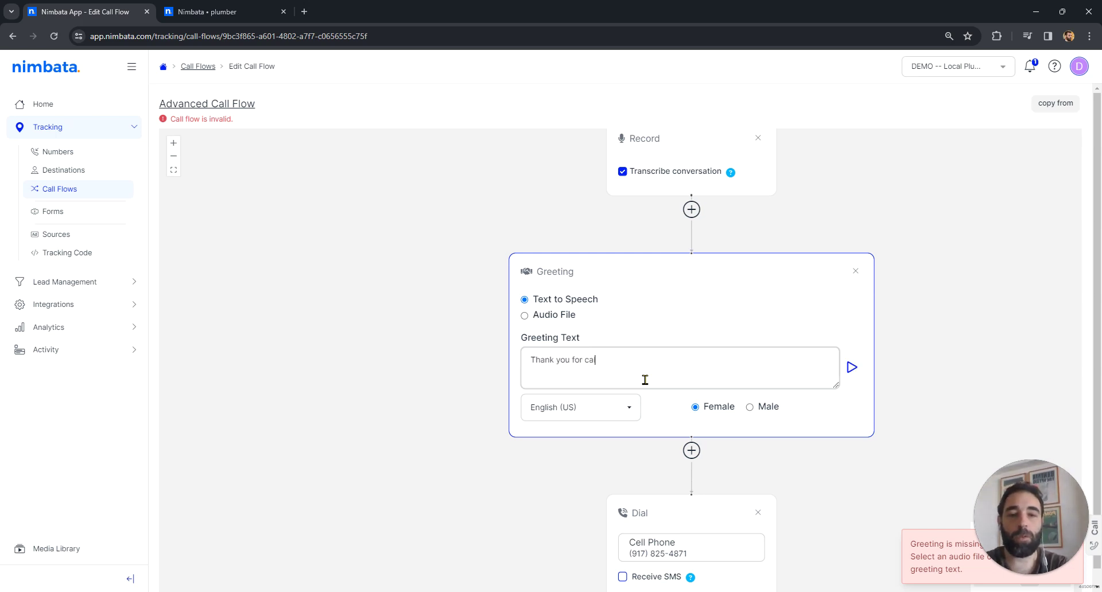
type("lling. Be with you in a moment!")
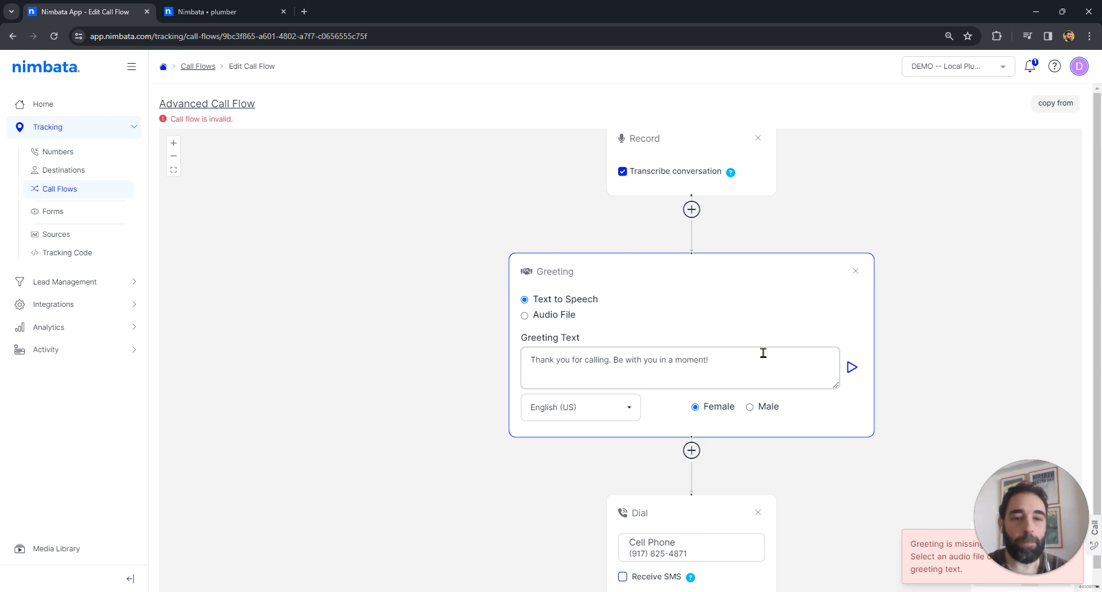
left_click(918, 330)
- Add a Whisper action after the Dial block
left_click_drag(917, 330, 746, 204)
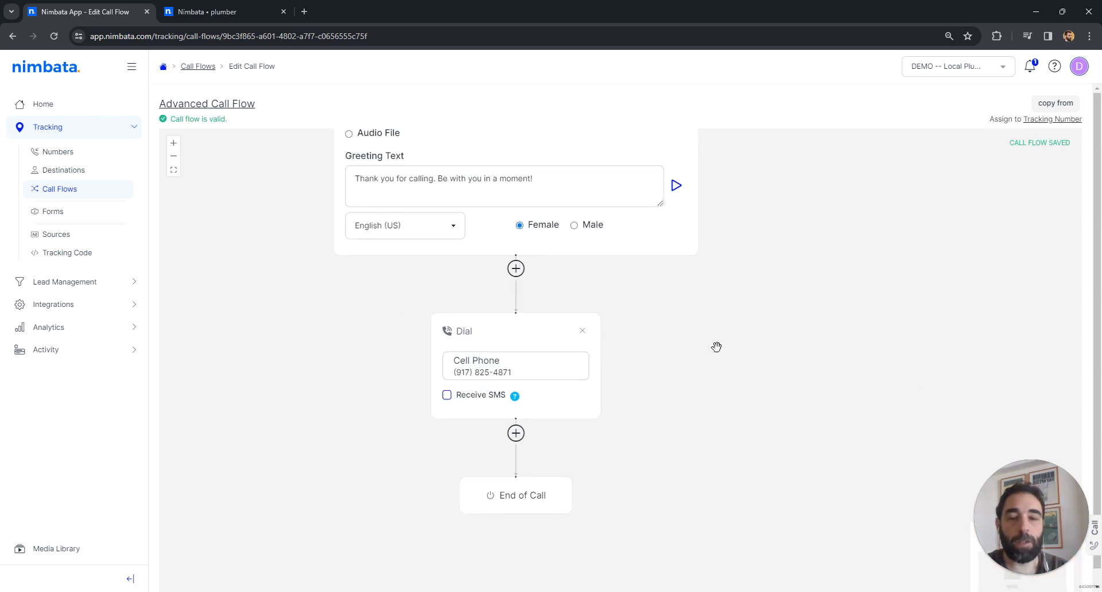
left_click_drag(717, 345, 789, 305)
left_click(574, 389)
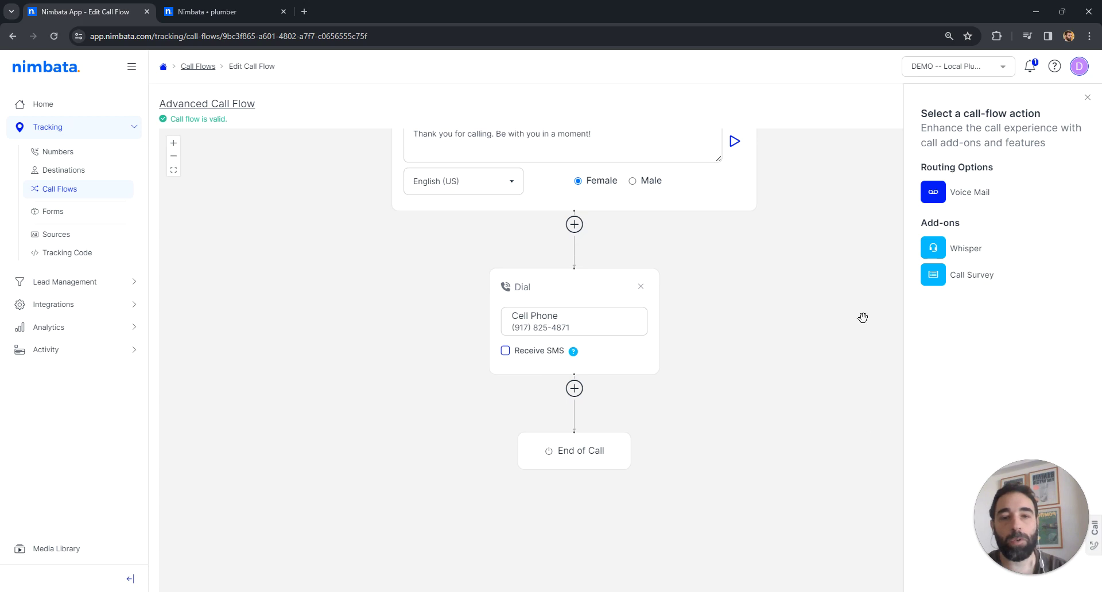
left_click_drag(799, 308, 793, 353)
left_click_drag(717, 342, 723, 362)
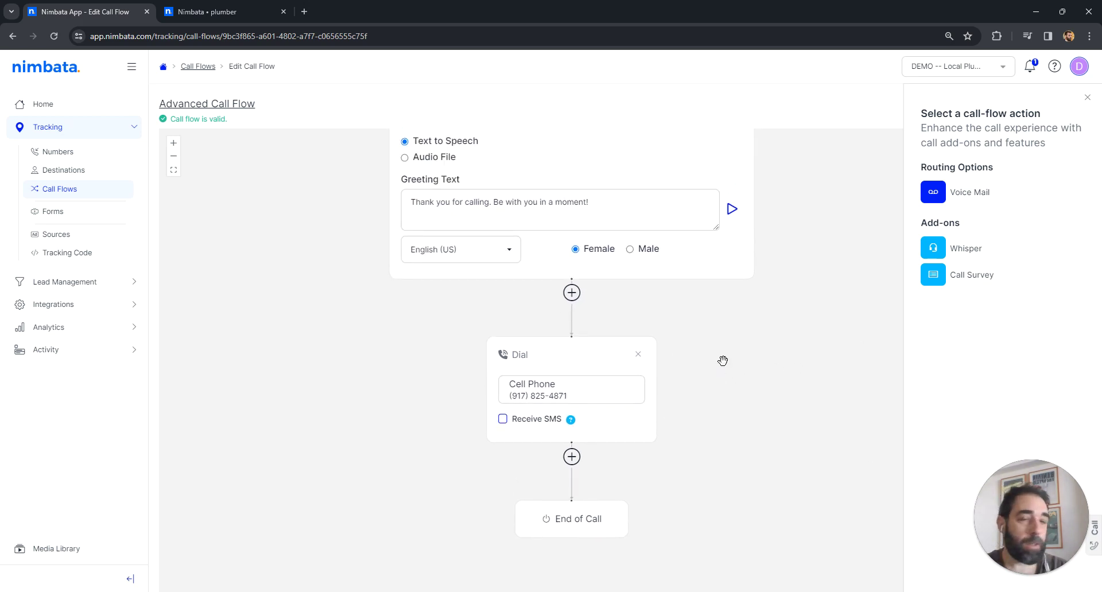
left_click(966, 251)
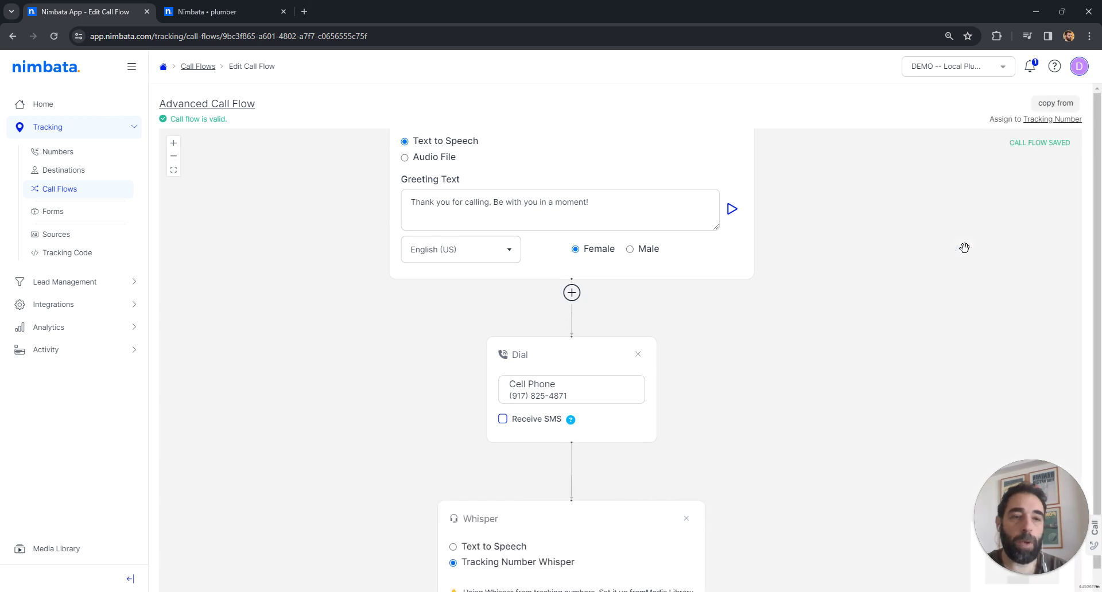
- Switch the Whisper to Text to Speech and enter the whisper text "This is a new lead!"
left_click_drag(740, 380, 751, 359)
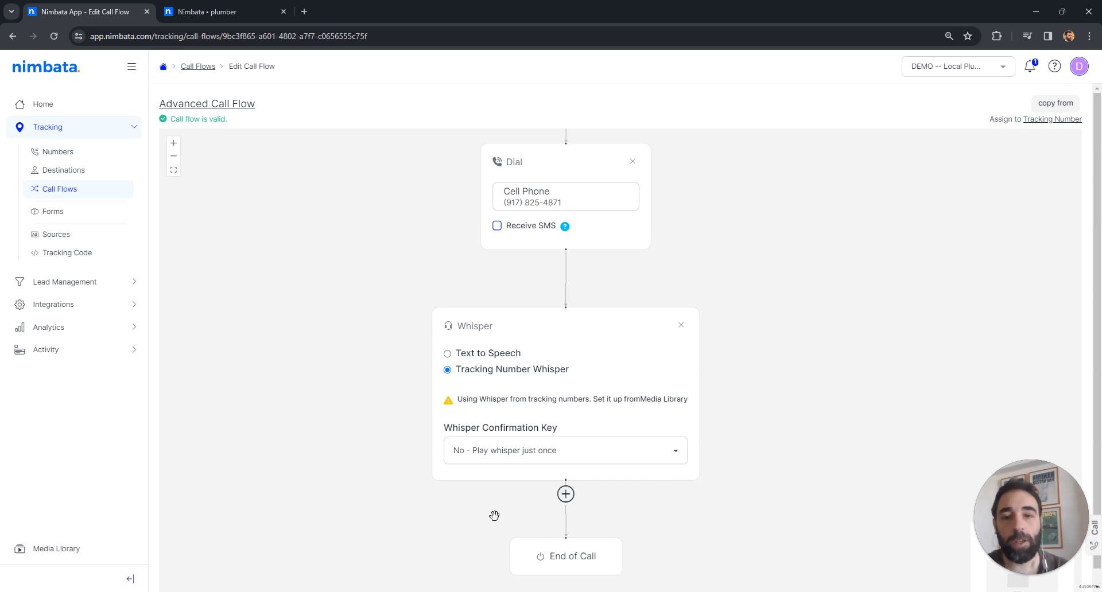
left_click(447, 354)
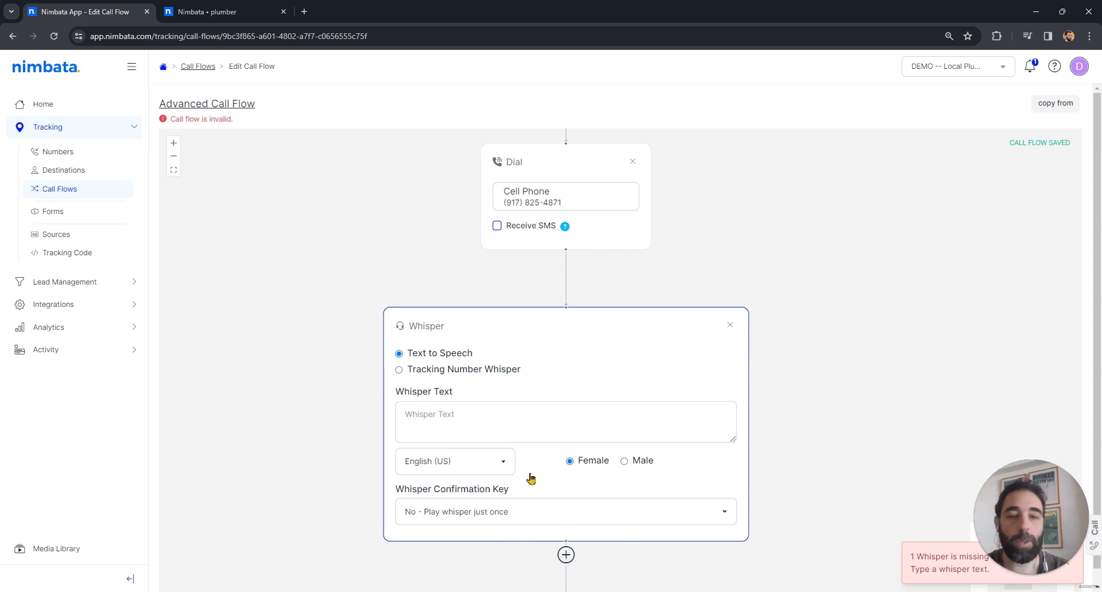
left_click(428, 413)
type("This is a new lead!")
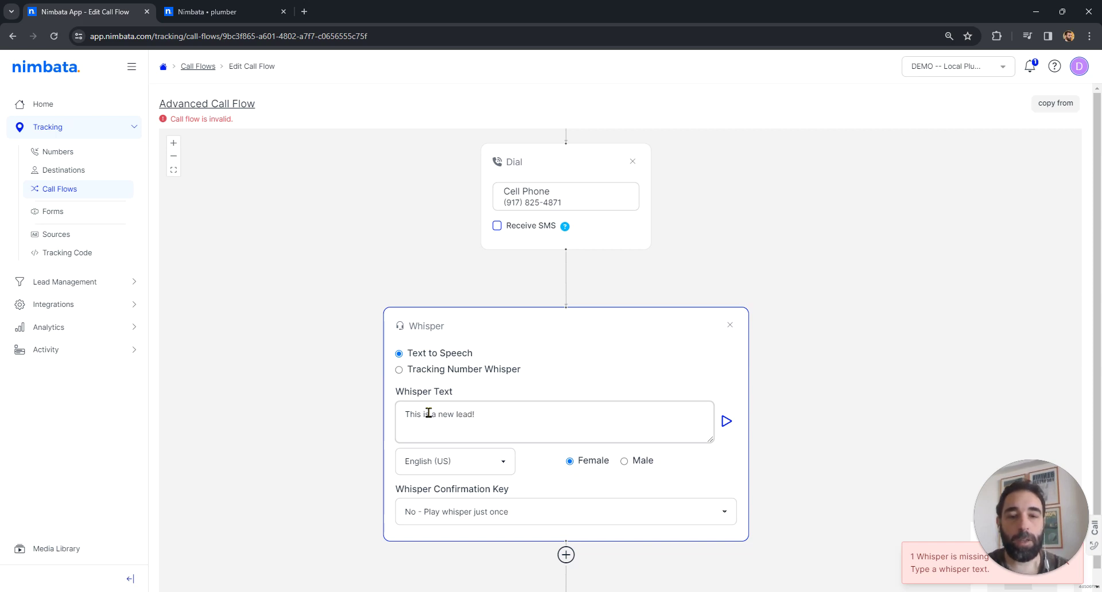
- Commit the whisper text to save the advanced call flow, and review its blocks from New Call to End of Call
left_click(883, 155)
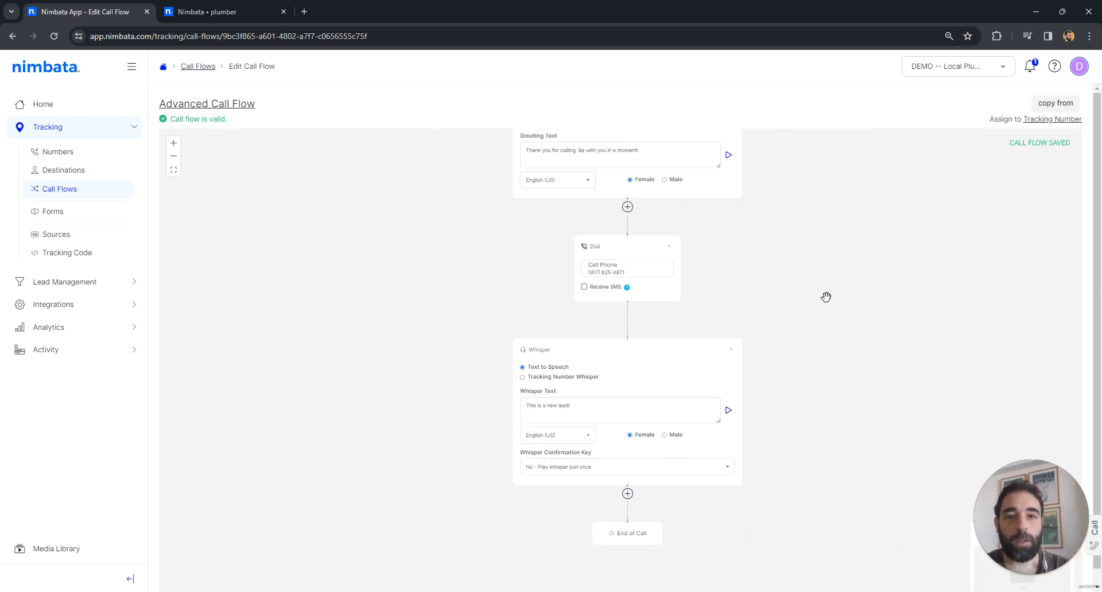
left_click_drag(826, 297, 786, 474)
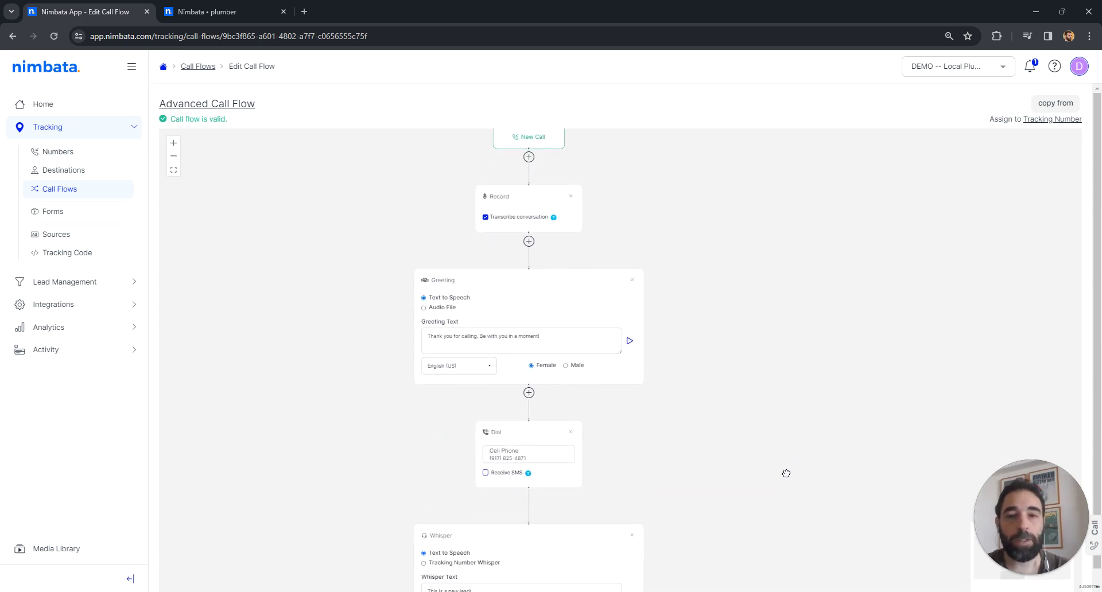
left_click_drag(807, 435, 842, 245)
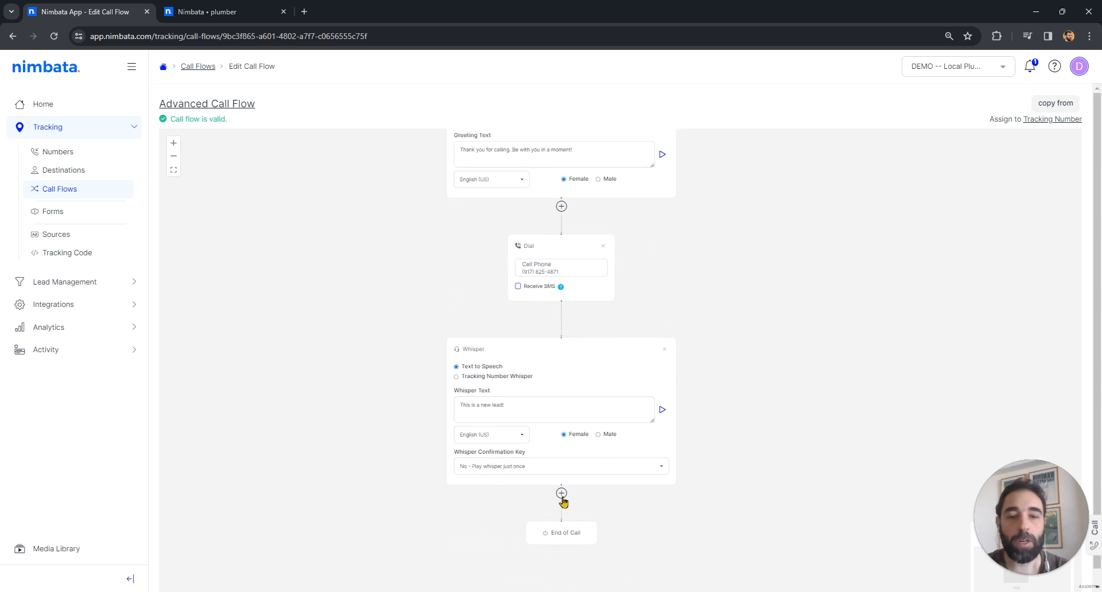
- Examine which call-flow actions can be added after the Whisper, between the Greeting and Dial blocks, and after the Record block
left_click(561, 494)
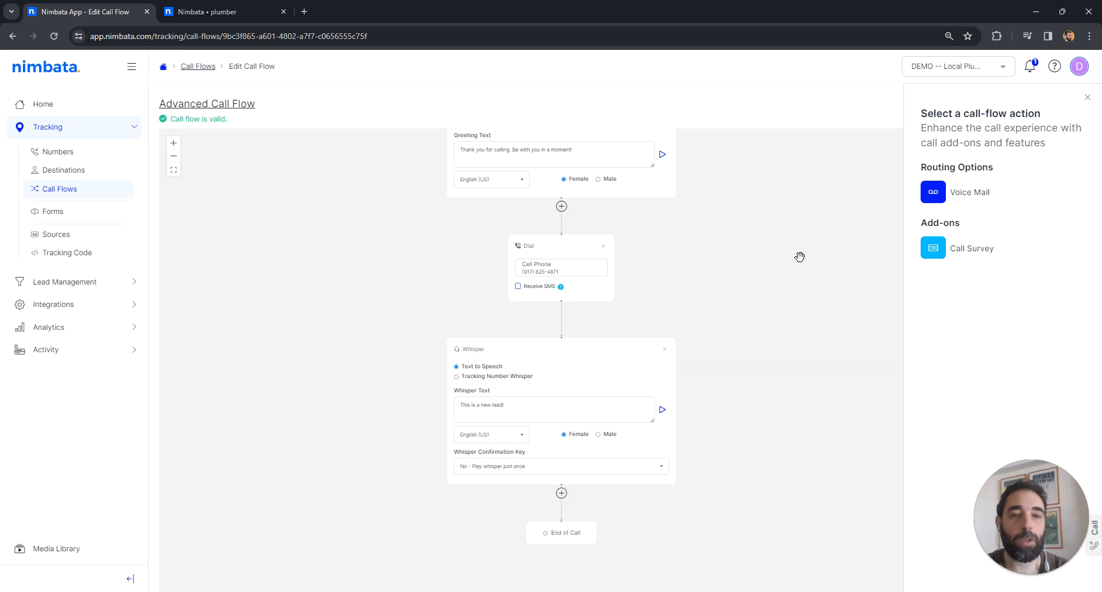
left_click_drag(800, 256, 782, 295)
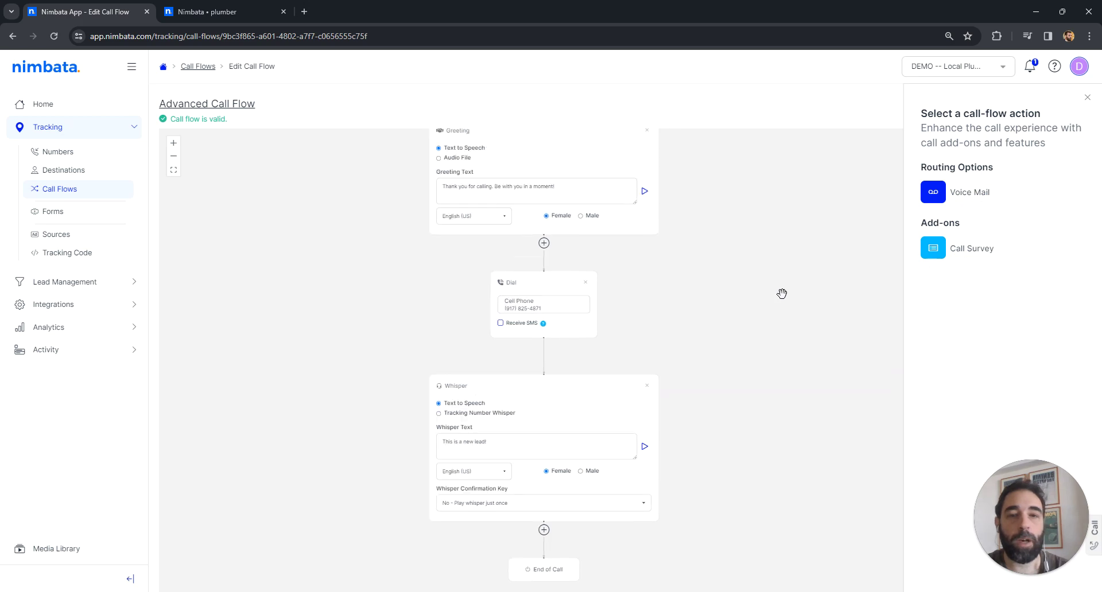
left_click(544, 244)
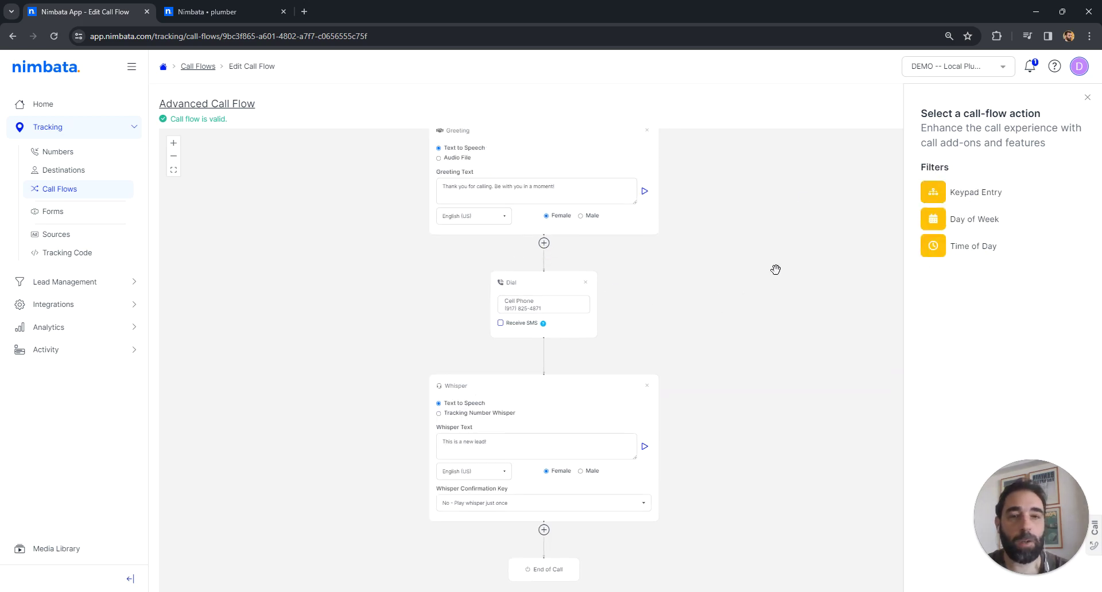
left_click_drag(792, 211, 761, 296)
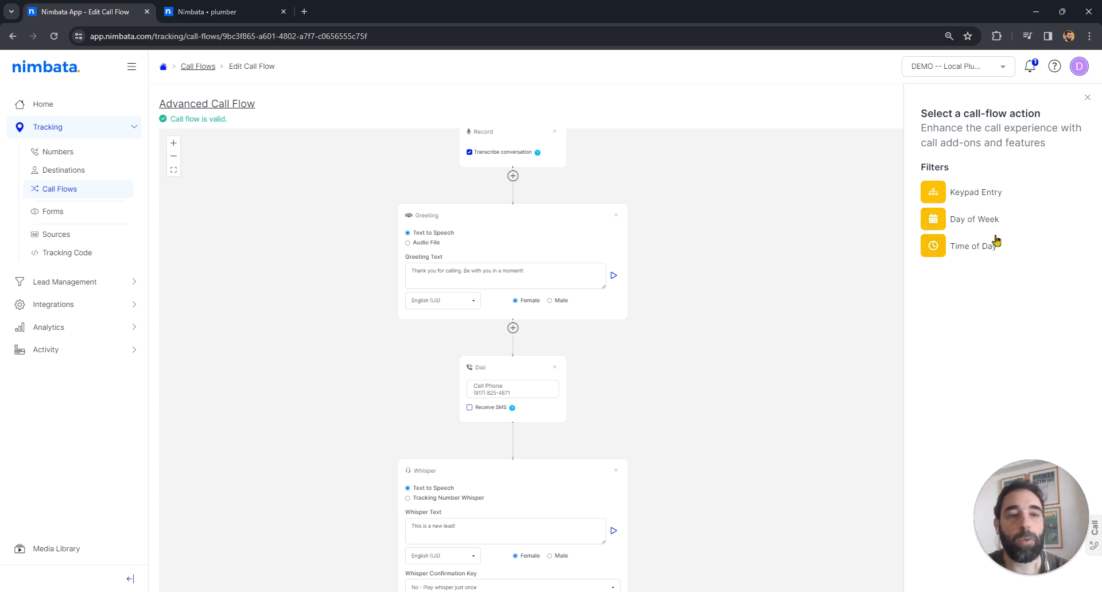
left_click_drag(761, 223, 713, 300)
left_click_drag(650, 425, 657, 367)
scroll(463, 233, "up", 1)
left_click(477, 235)
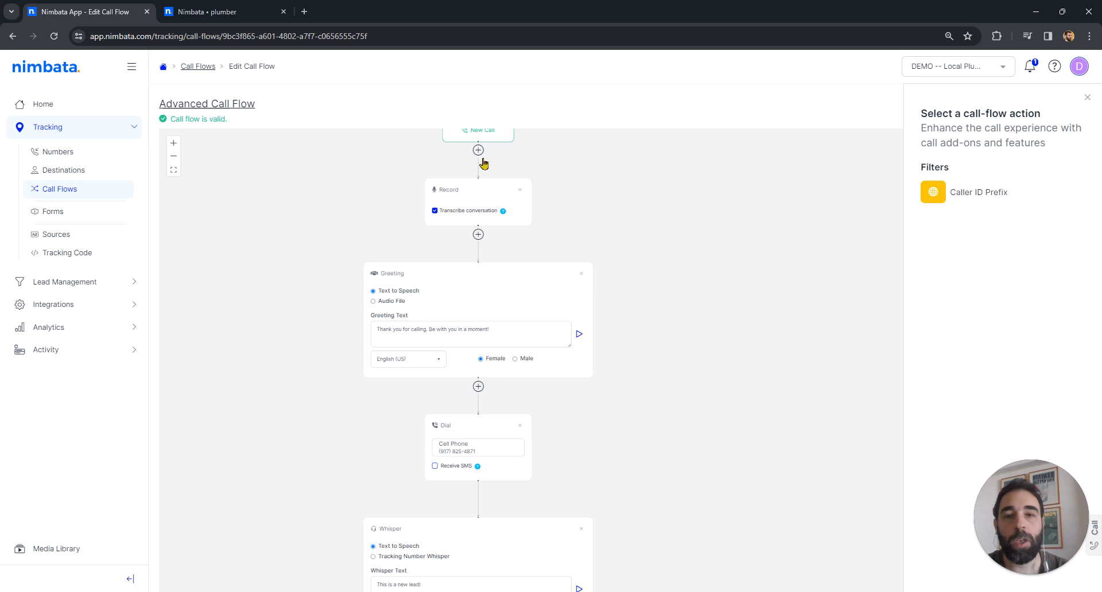
left_click_drag(614, 196, 641, 221)
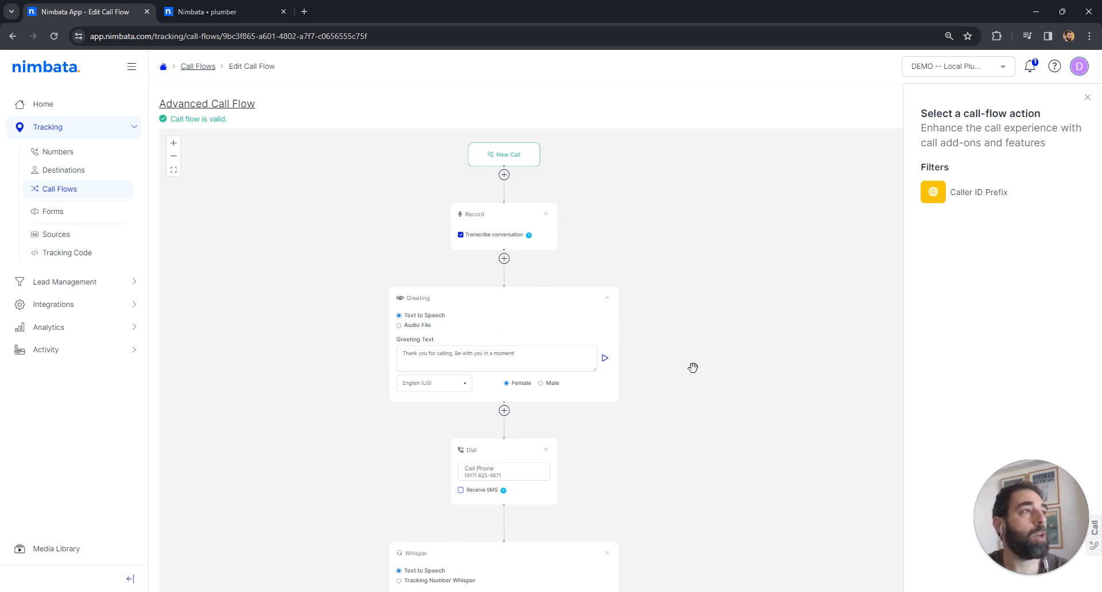
mouse_move(713, 373)
left_mouse_down()
mouse_move(736, 285)
mouse_move(717, 372)
left_mouse_up()
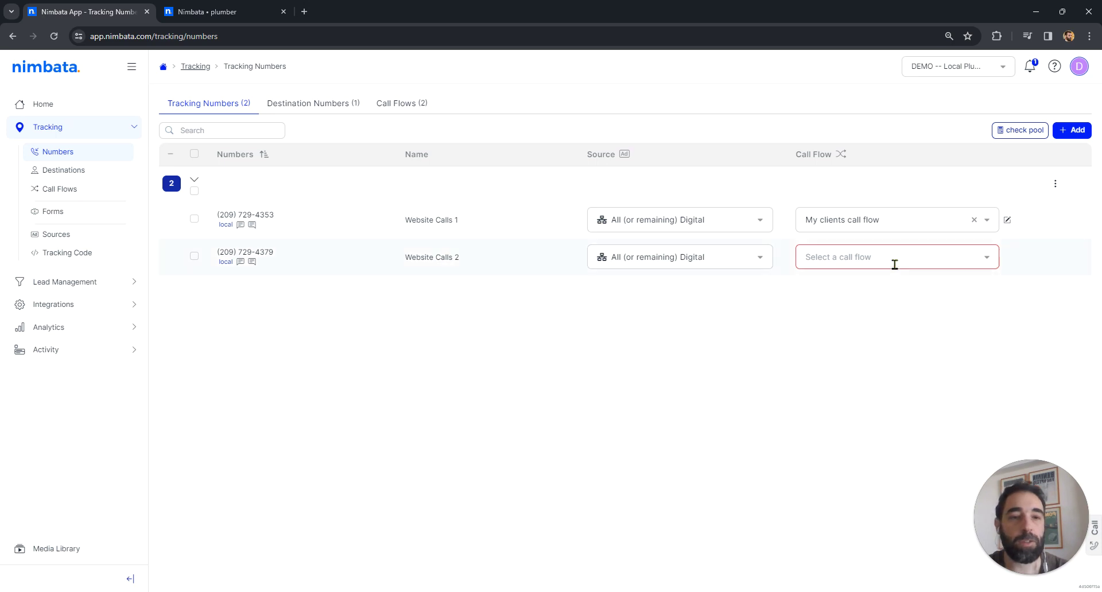
- Assign "My clients call flow" to the Website Calls 2 tracking number
left_click(894, 264)
left_click(857, 301)
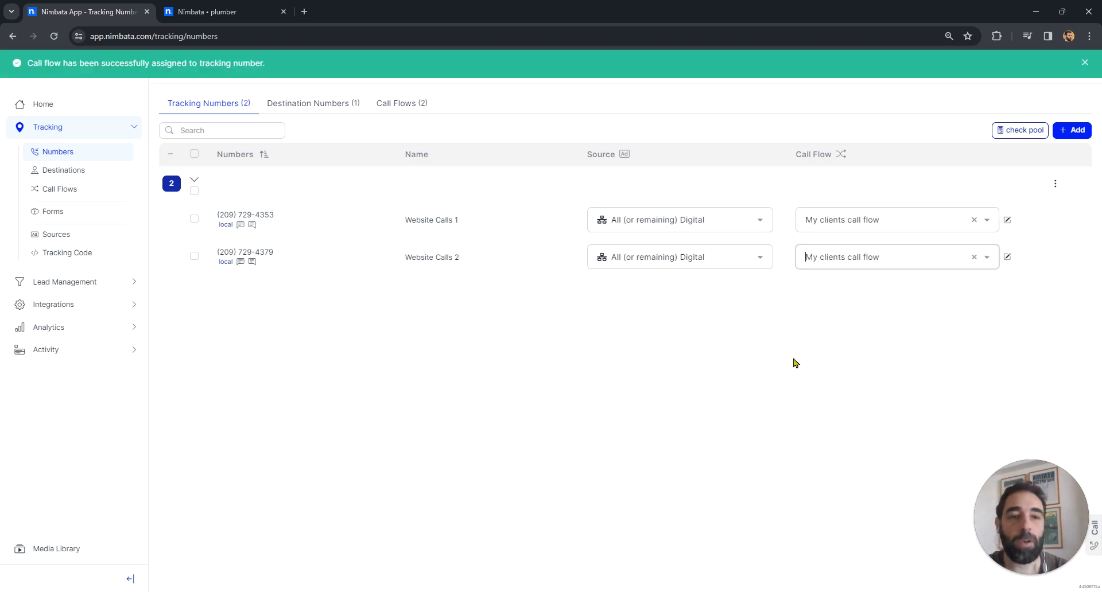